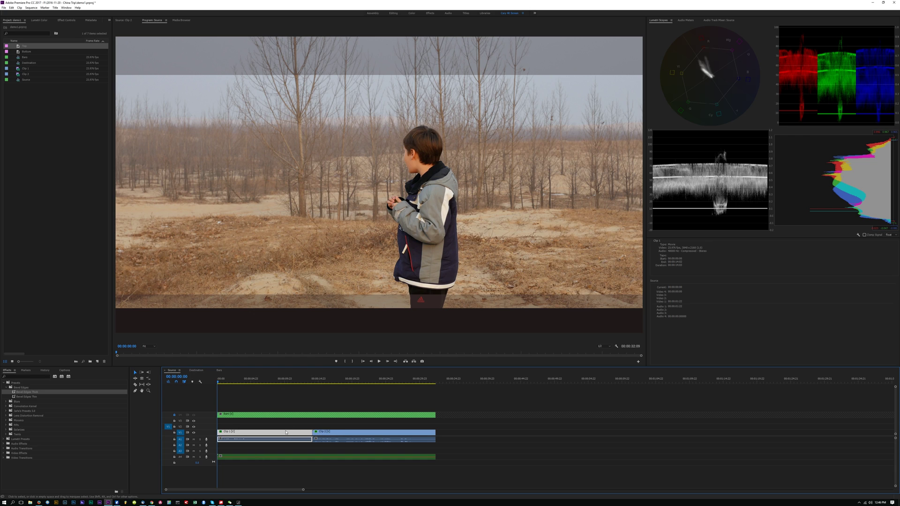
- Unlock and hide the V4 Bars overlay track in Source, then switch to the Bars sequence
mouse_move(333, 434)
left_click(175, 416)
left_click(194, 416)
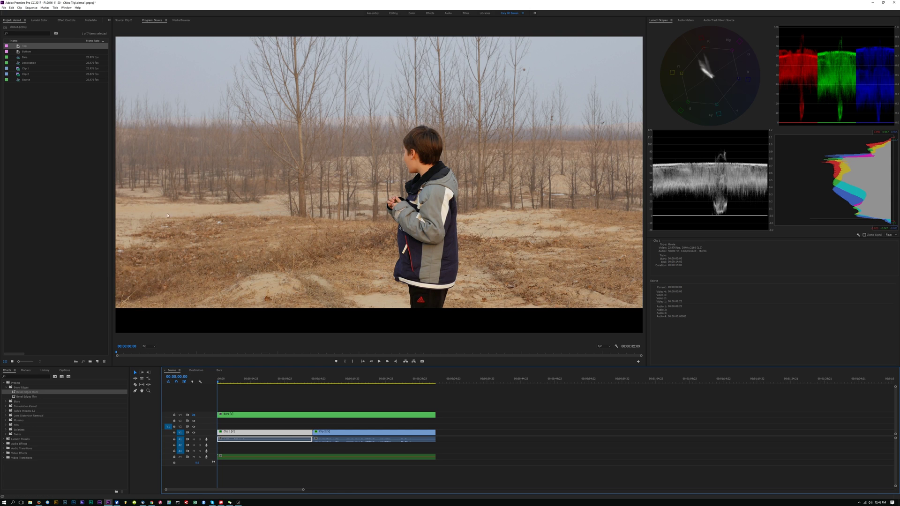
left_click(218, 370)
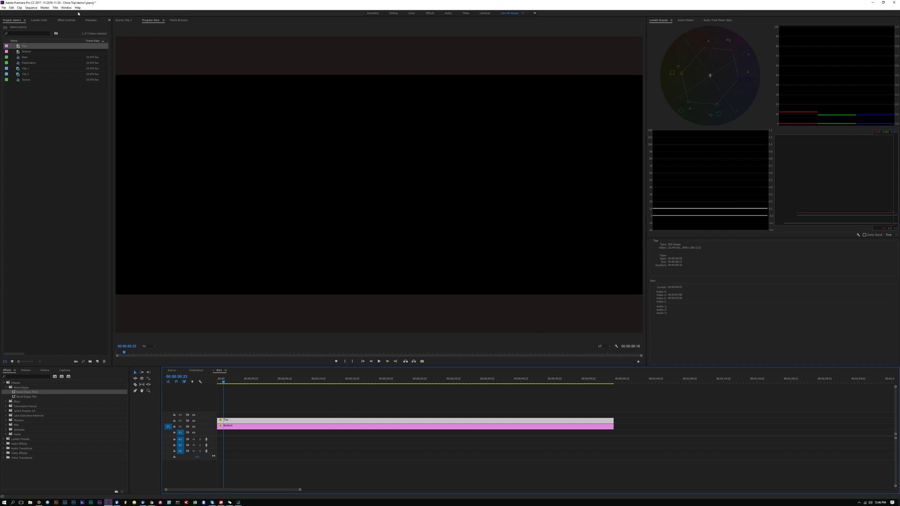
- Show Effect Controls, return to the Source sequence and turn the V4 Bars overlay back on
left_click(65, 20)
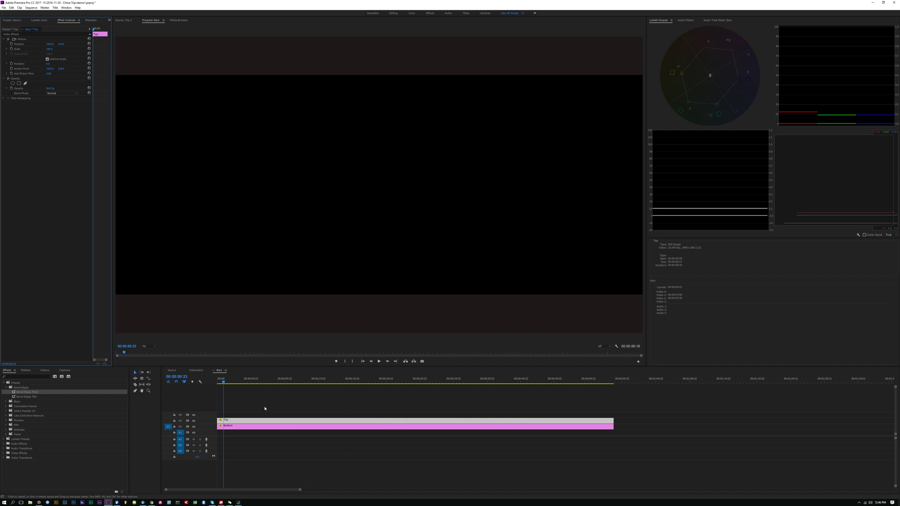
left_click(173, 371)
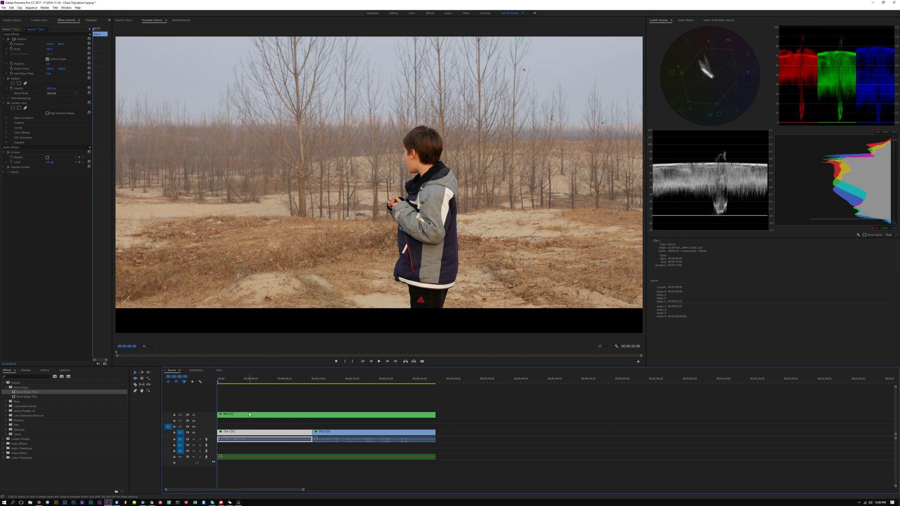
left_click(194, 416)
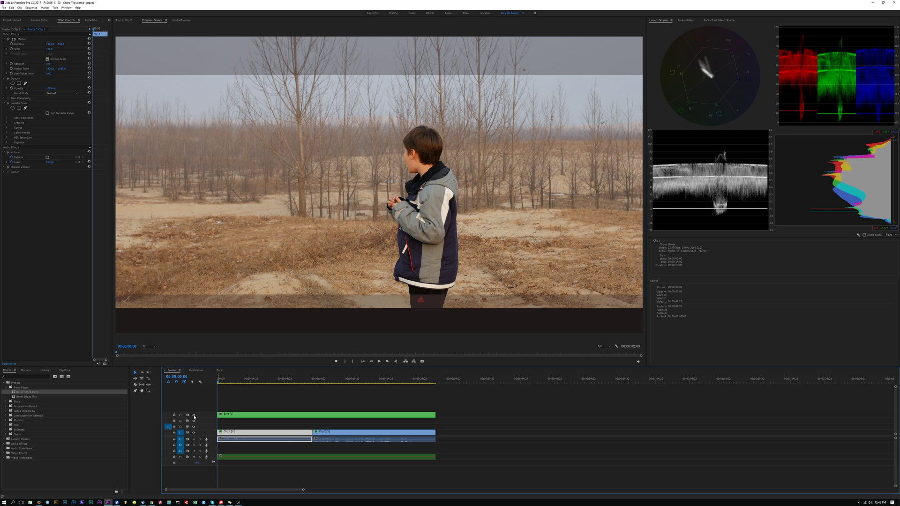
- Toggle the V4 Bars overlay off and on to compare the framing with and without the bands
left_click(195, 415)
left_click(194, 415)
left_click(194, 415)
left_click(194, 415)
- Show the Destination sequence beside the Project list, widening then narrowing the Project panel
left_click(194, 372)
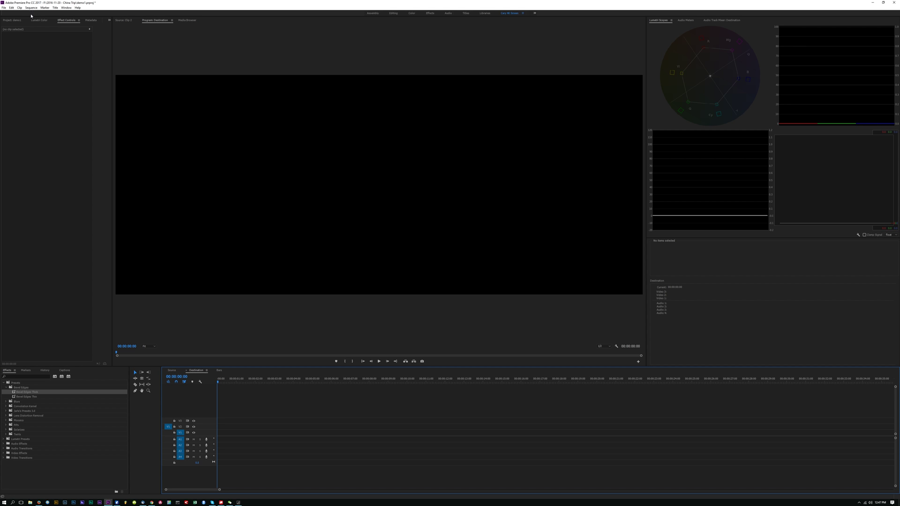
left_click(12, 20)
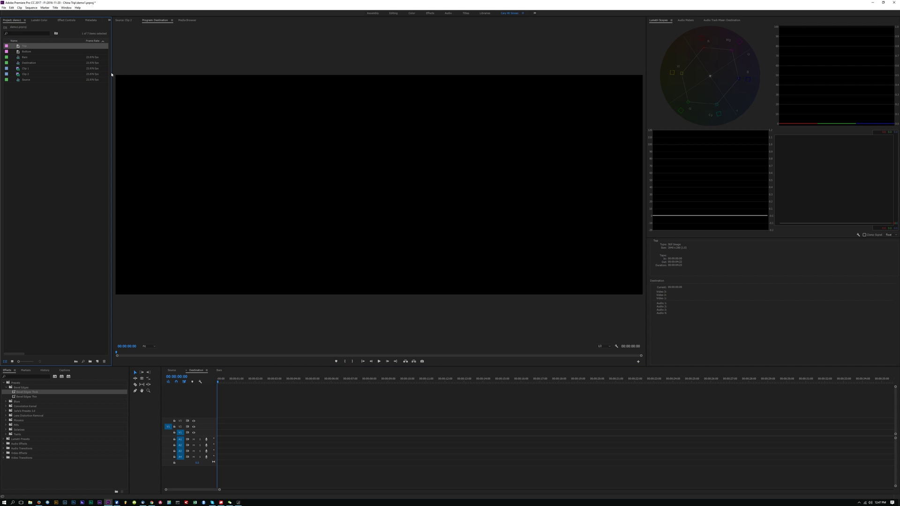
left_click_drag(112, 73, 352, 78)
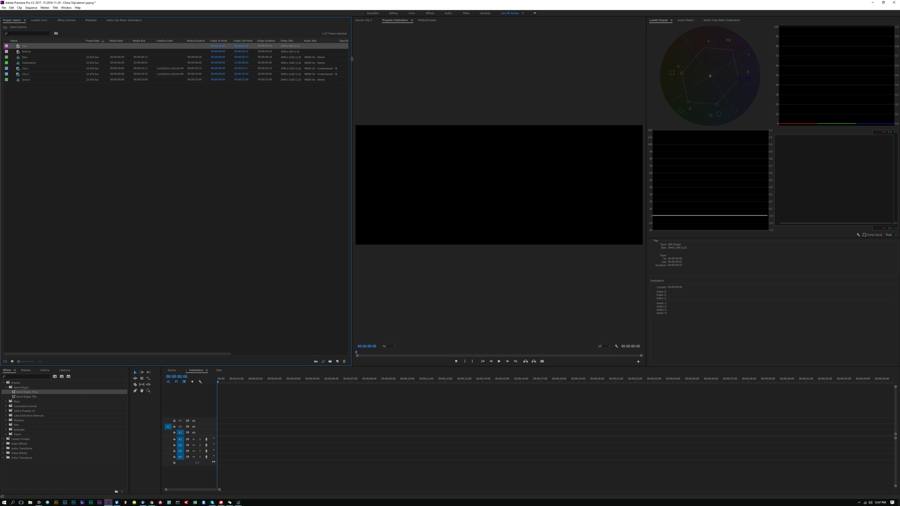
left_click_drag(352, 58, 102, 130)
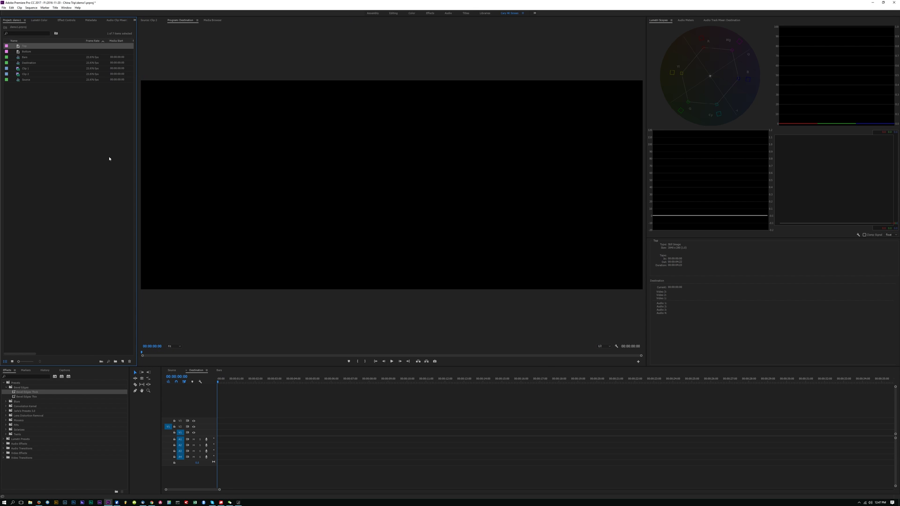
- Nest the Source sequence in the Destination timeline, keeping Destination's existing sequence settings
left_click(26, 80)
left_click_drag(29, 80, 214, 434)
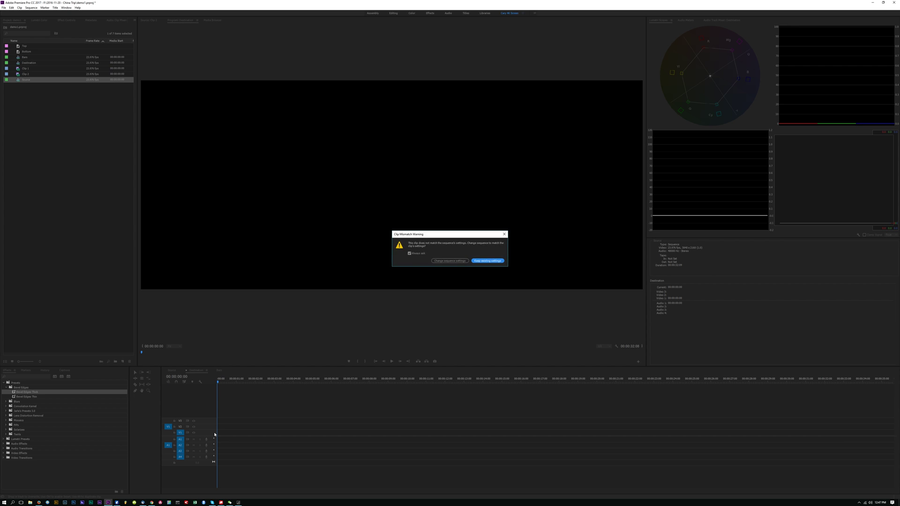
left_click(494, 262)
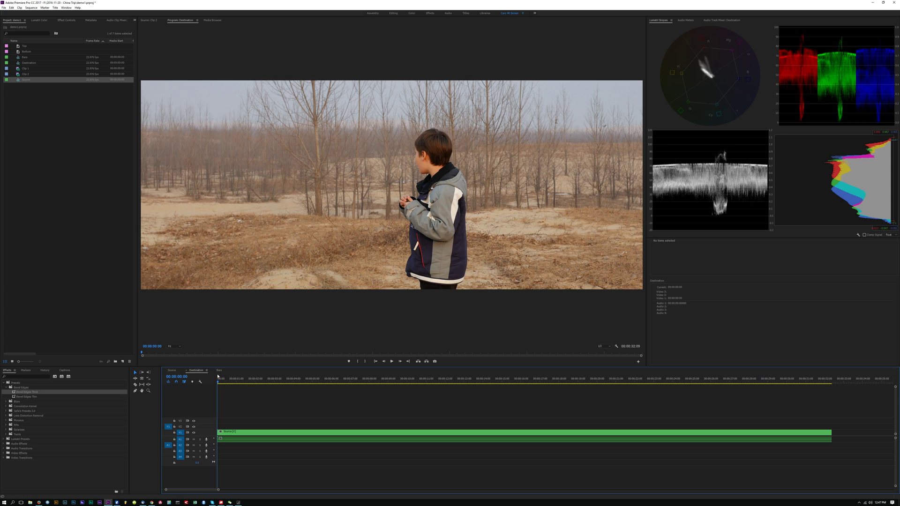
left_click(172, 371)
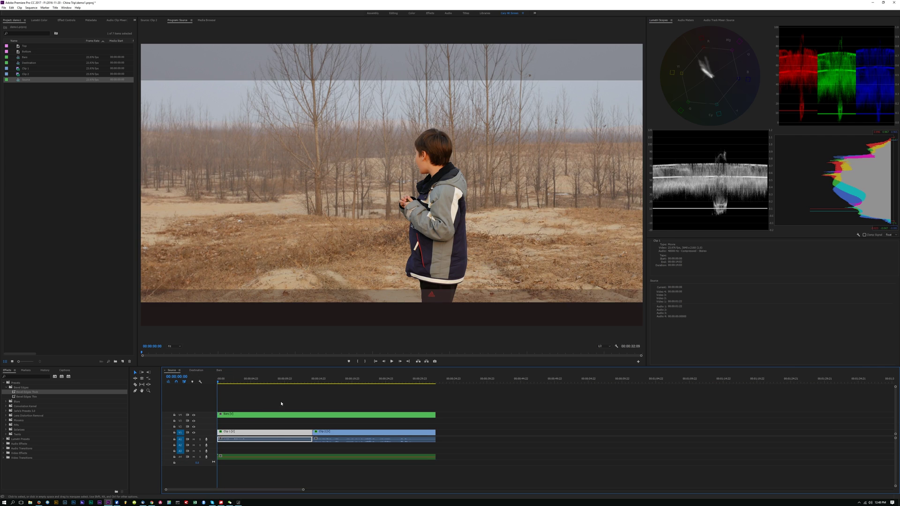
left_click(273, 382)
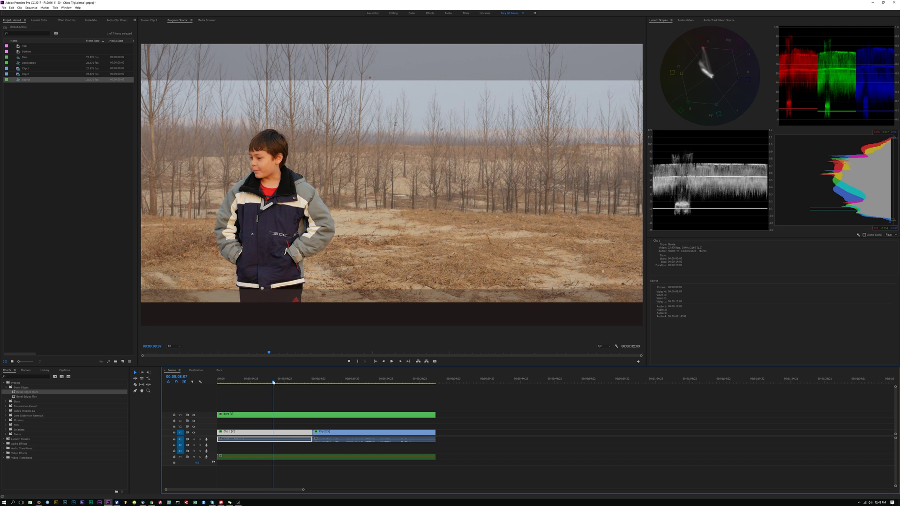
mouse_move(280, 382)
left_mouse_down()
mouse_move(311, 382)
mouse_move(294, 383)
left_mouse_up()
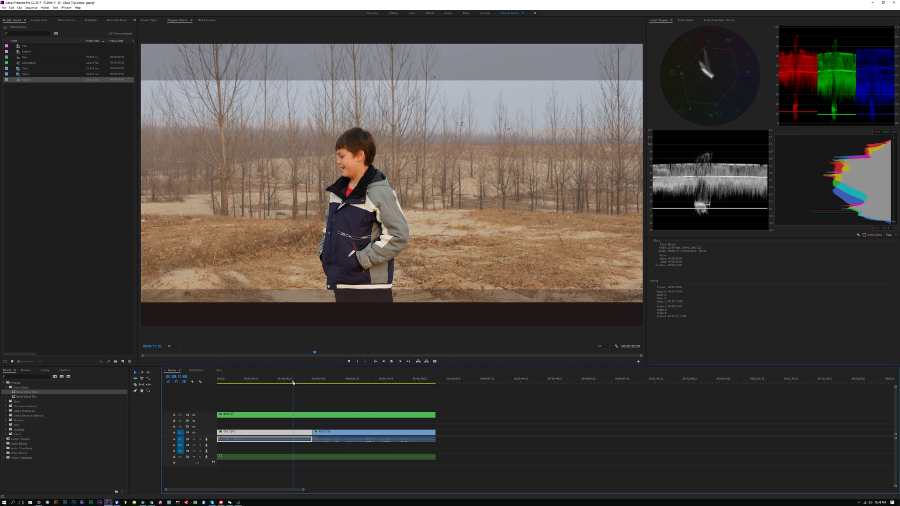
left_click(199, 372)
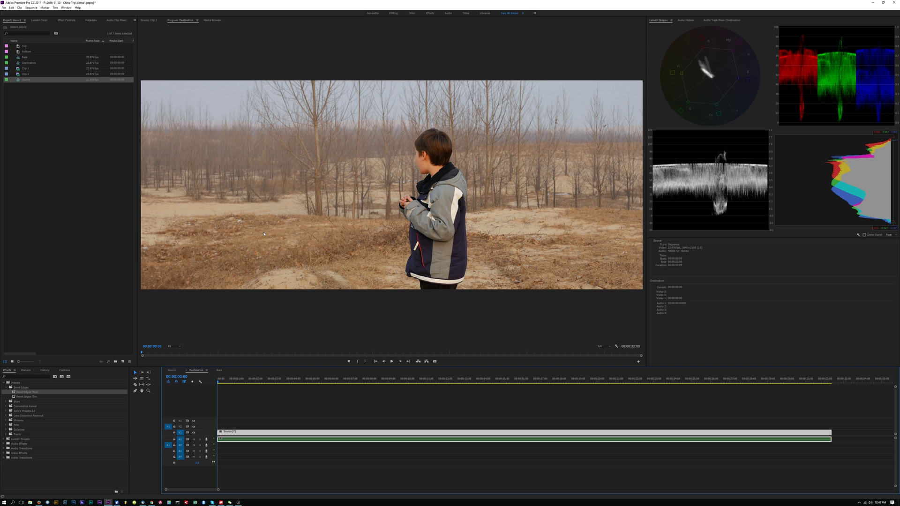
left_click_drag(218, 383, 448, 383)
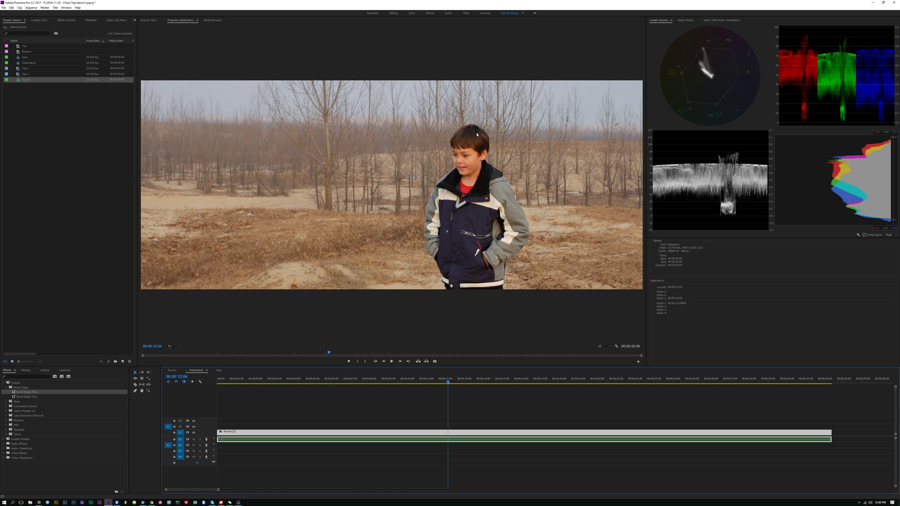
mouse_move(448, 383)
left_mouse_down()
mouse_move(399, 385)
mouse_move(442, 383)
left_mouse_up()
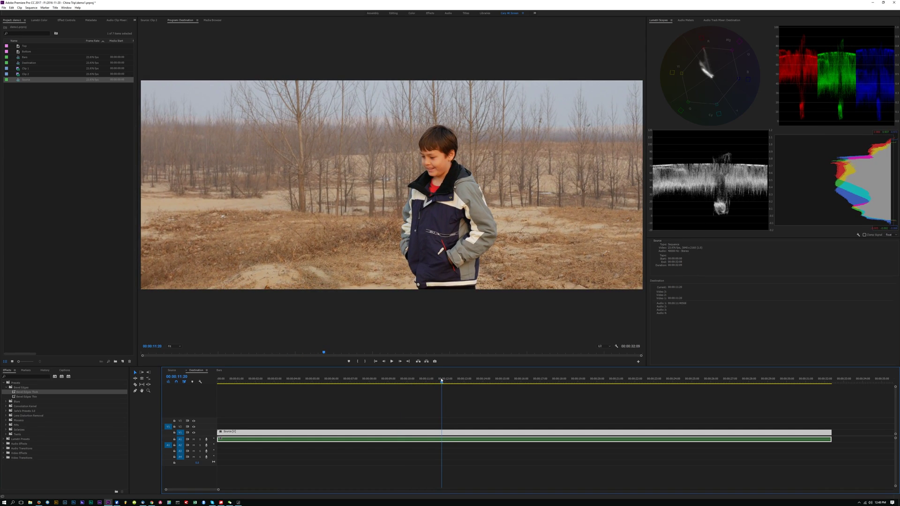
- From the Destination timeline, open the nested Source sequence with Ctrl+Shift+F
left_click(172, 370)
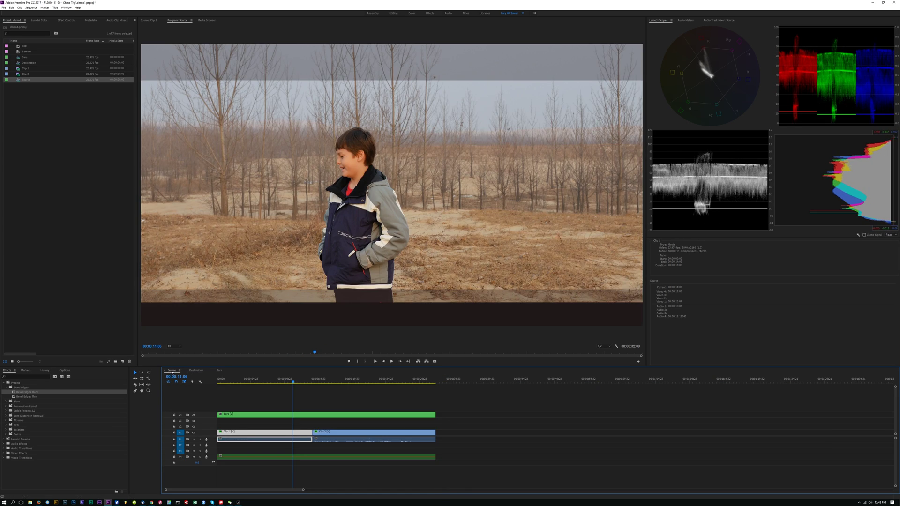
left_click(196, 370)
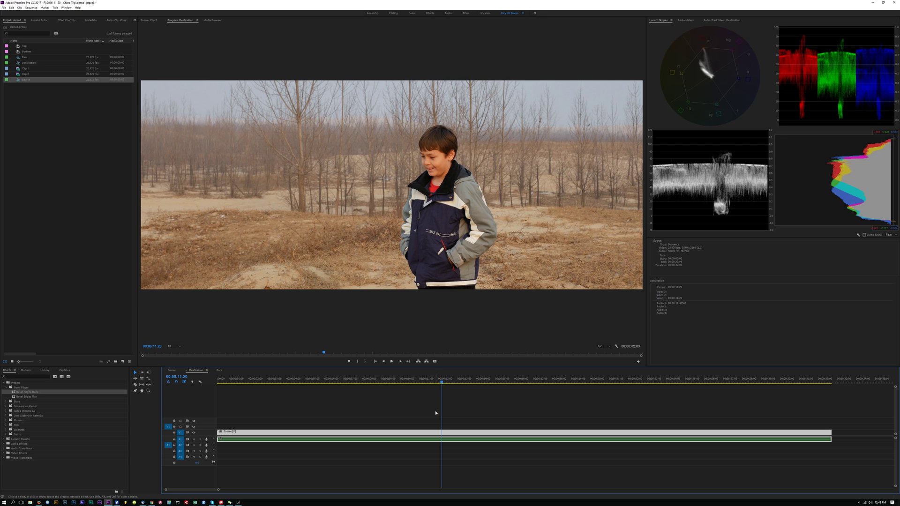
key("shift")
key("ctrl+shift+f")
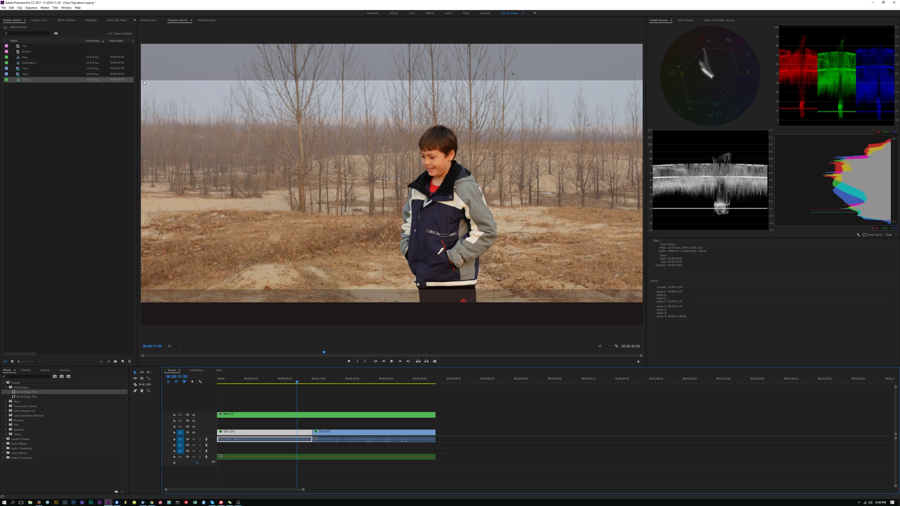
- Change Clip 1's Motion Position Y from 900 to 822, then check the framing in Destination
left_click(66, 20)
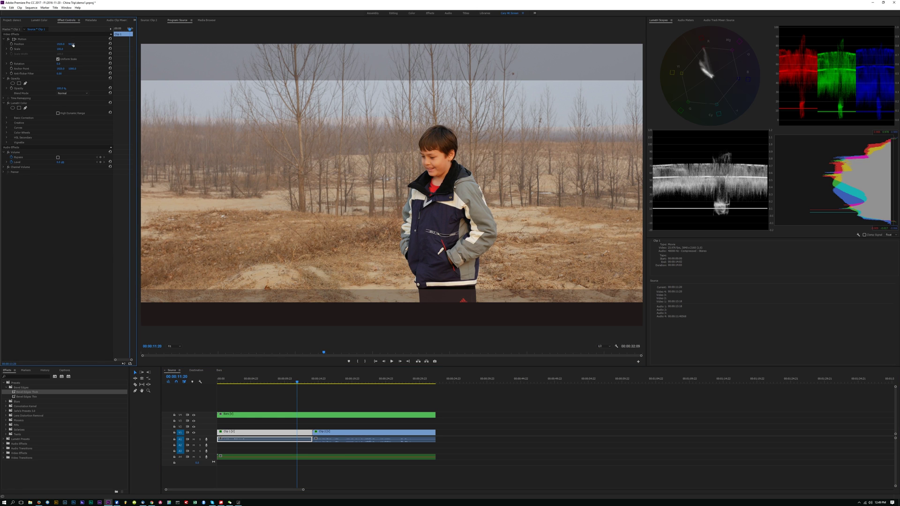
left_click_drag(72, 44, 30, 44)
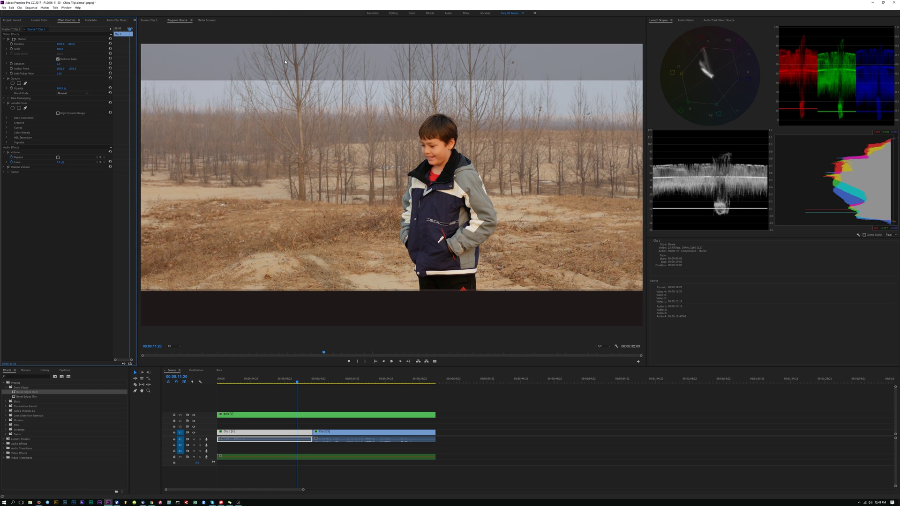
left_click(195, 370)
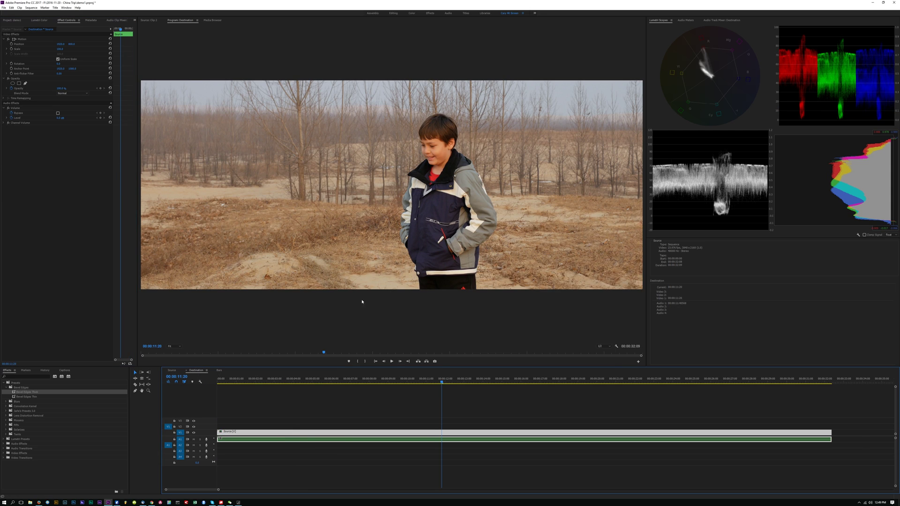